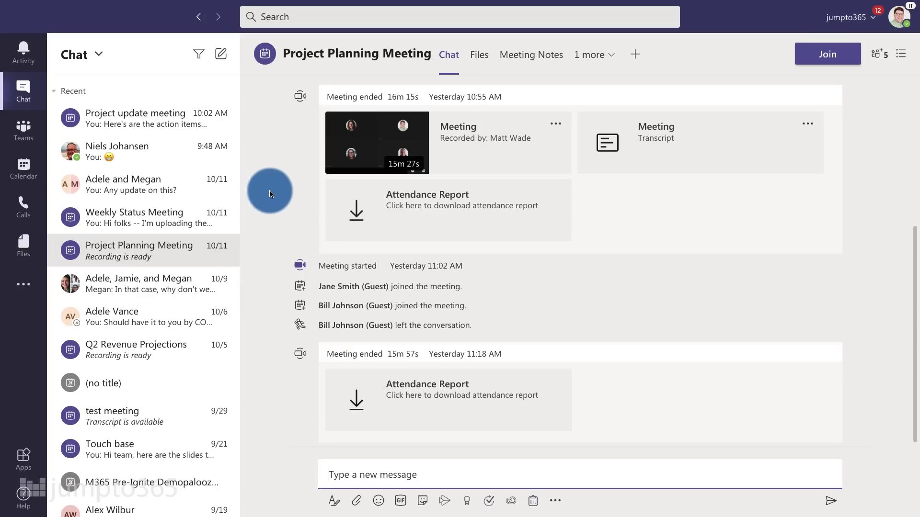
Download the meeting's Attendance Report and locate it under Files > Downloads.
click(362, 209)
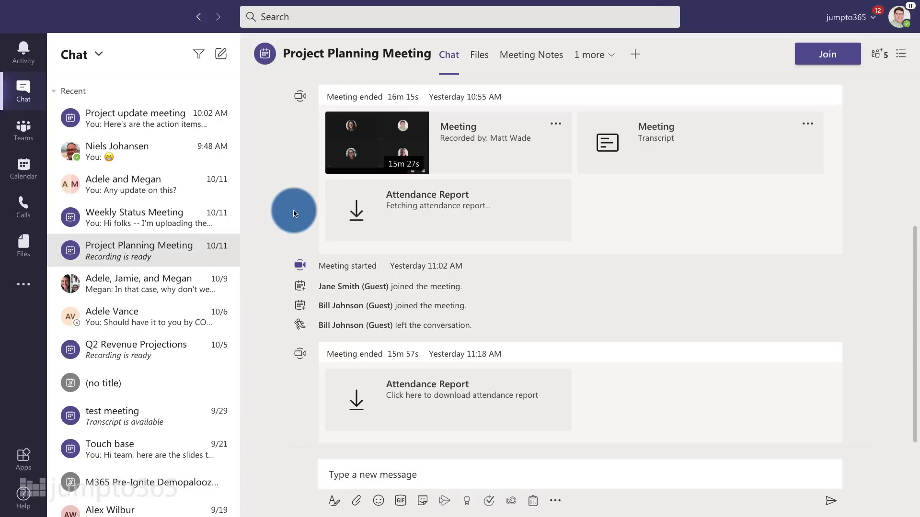
click(25, 244)
click(117, 151)
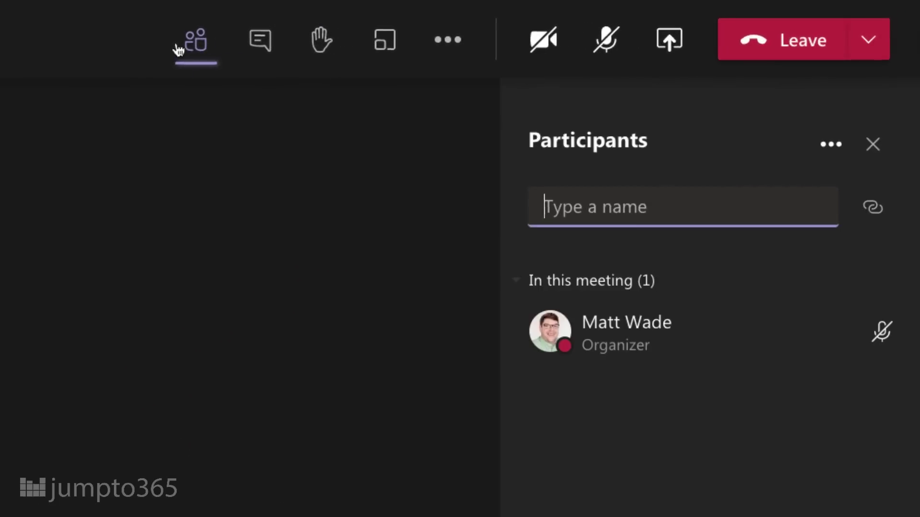
Download the attendance list from Participants and bring up the Transcript card's download options.
click(830, 144)
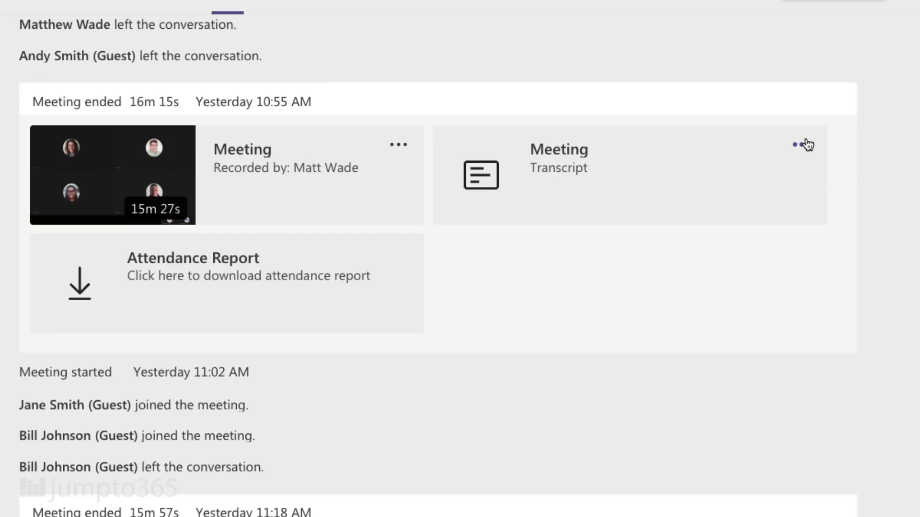
click(807, 144)
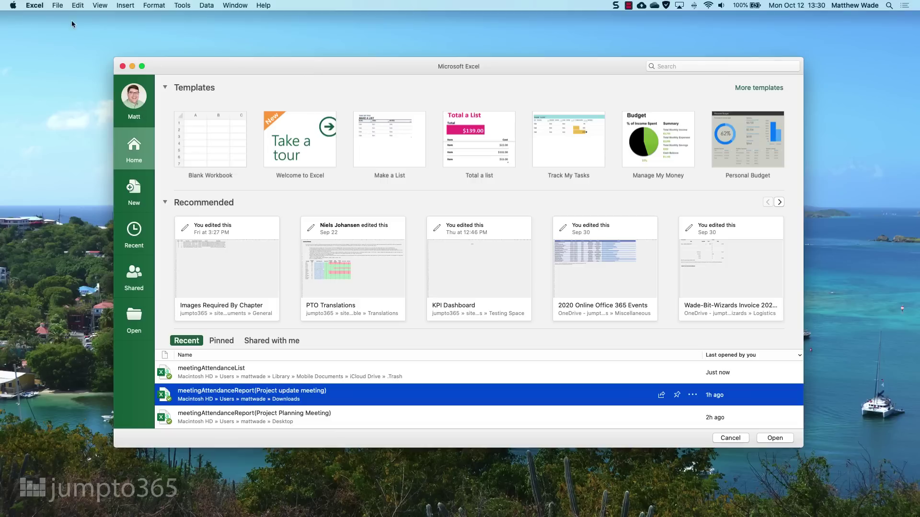
Open meetingAttendanceReport(Project Planning Meeting).csv as a workbook, maximized and zoomed in.
click(57, 6)
click(67, 35)
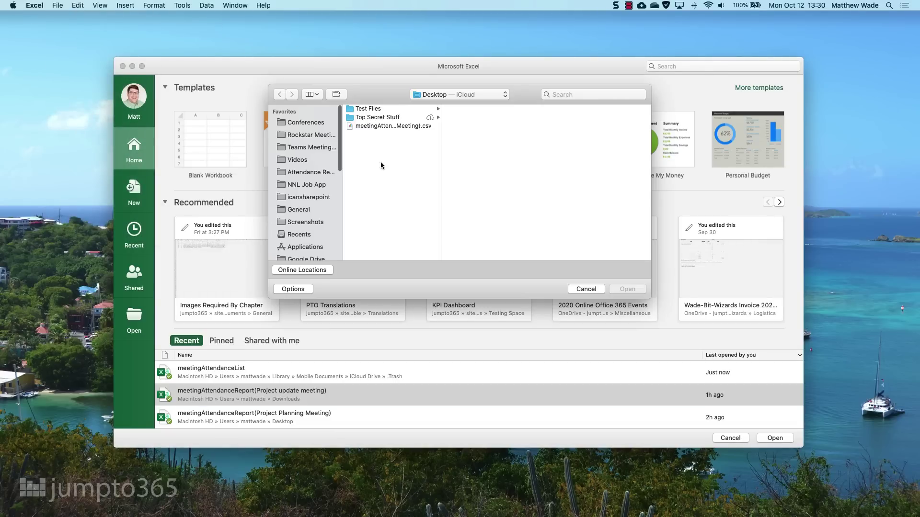
click(402, 126)
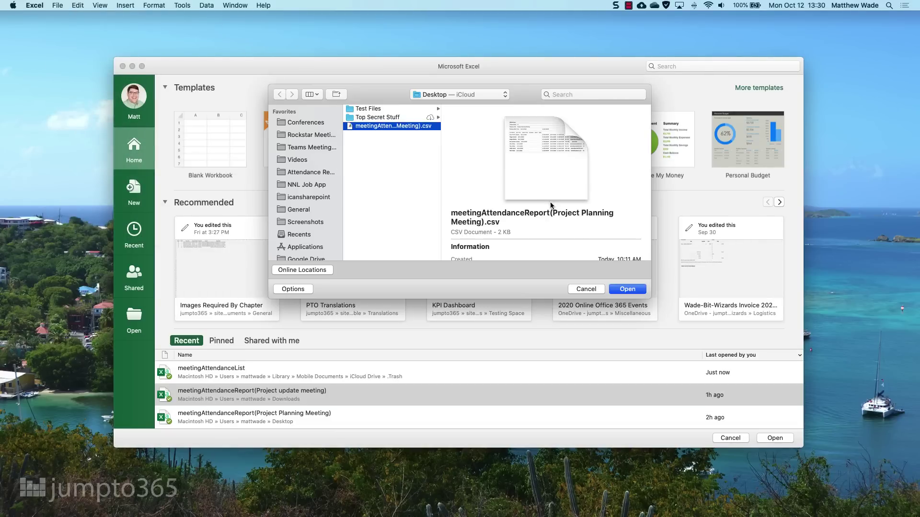
click(624, 290)
click(568, 284)
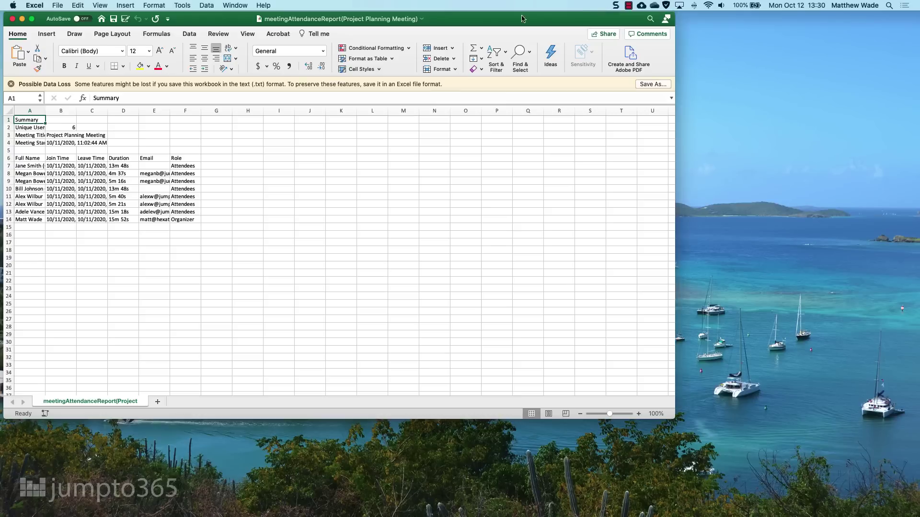
click(31, 18)
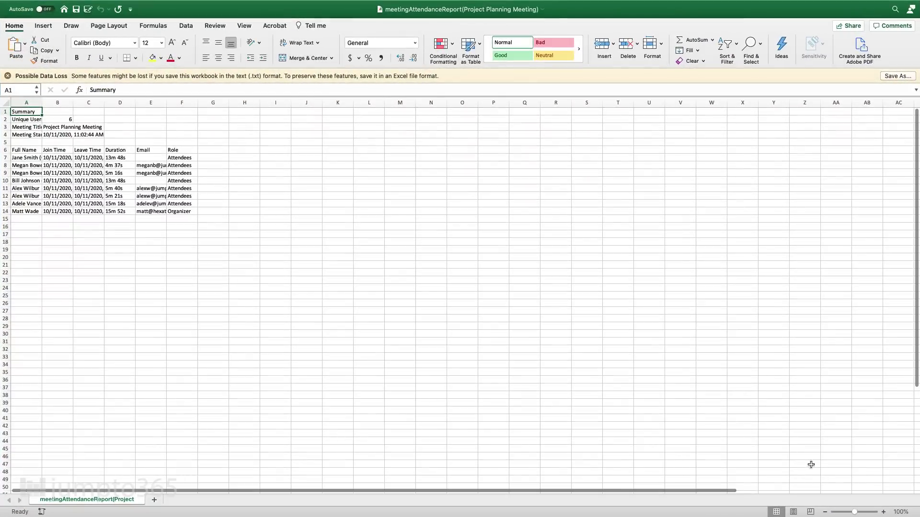
click(883, 511)
click(883, 511)
click(883, 512)
click(883, 511)
click(883, 511)
click(883, 512)
click(882, 512)
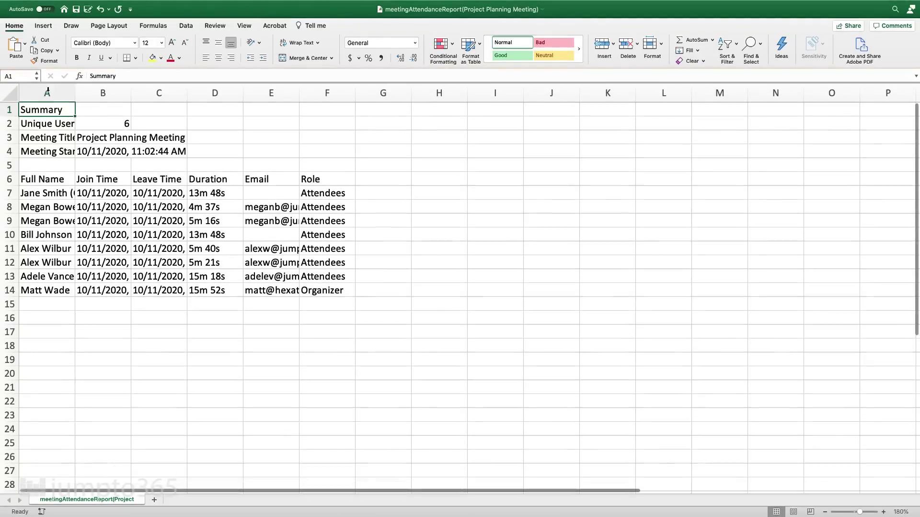
Autofit columns A, B and C to show full names, join times and leave times.
double_click(75, 93)
click(142, 92)
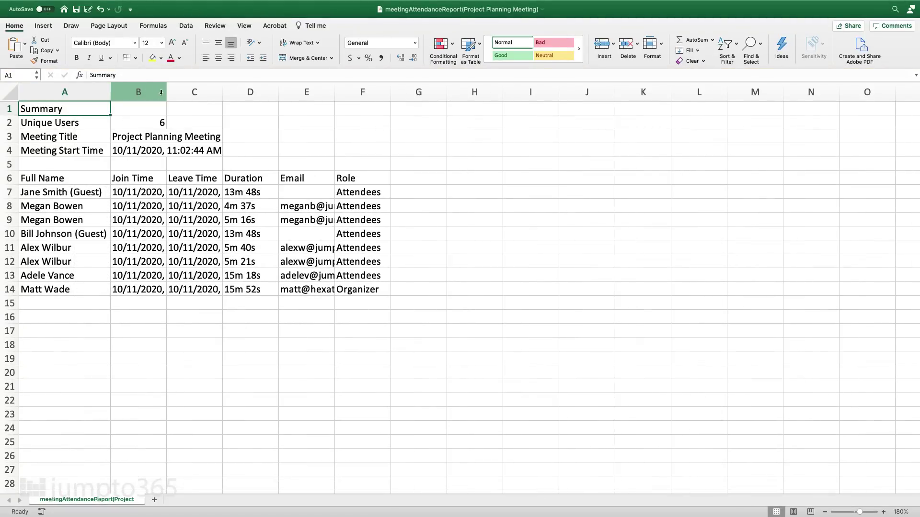
double_click(166, 91)
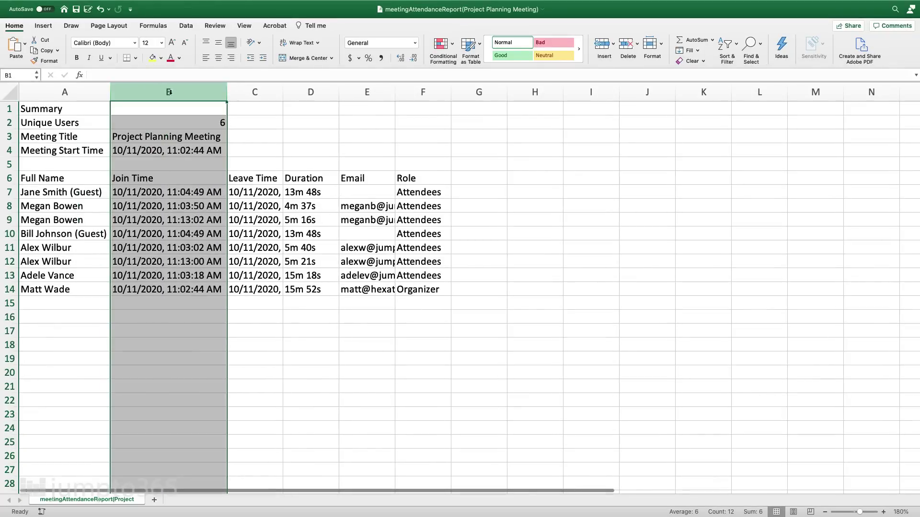
double_click(283, 93)
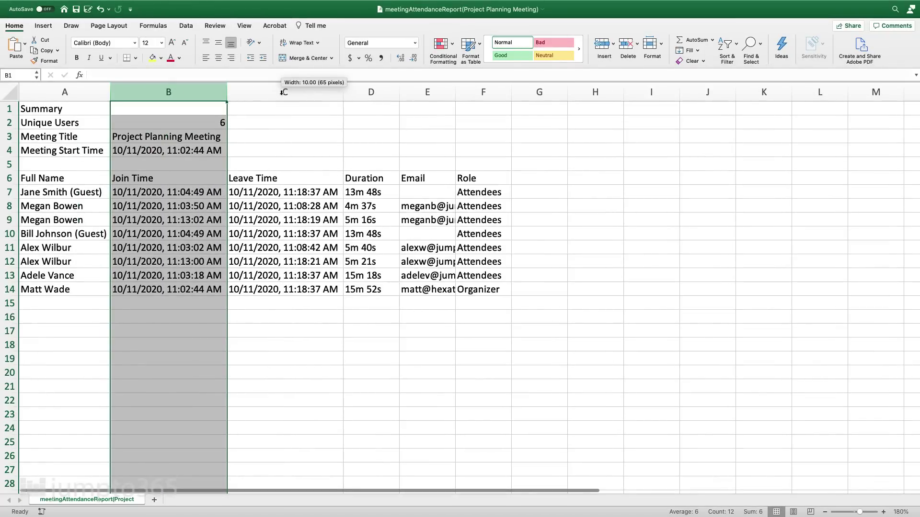
click(505, 130)
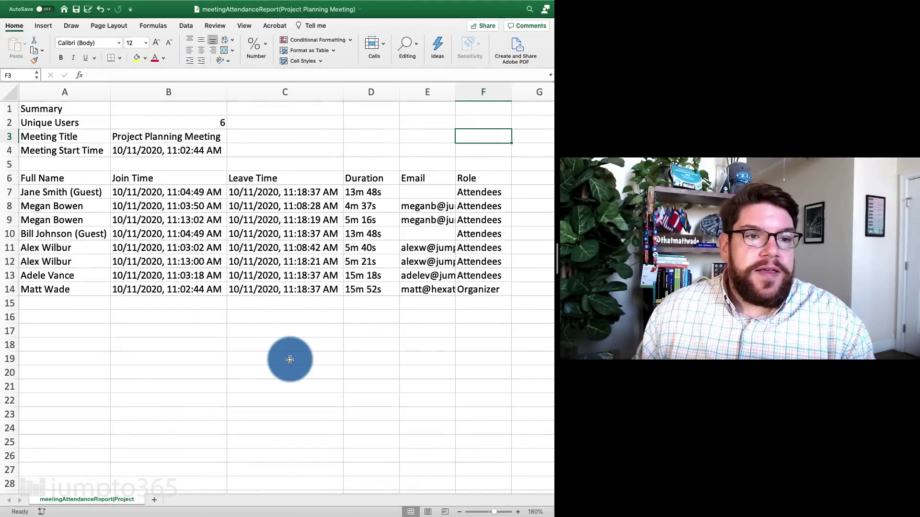
Make header row A6:F6 bold and centred, then inspect the attendee name entries.
click(77, 180)
drag(76, 179, 472, 183)
key(super+b)
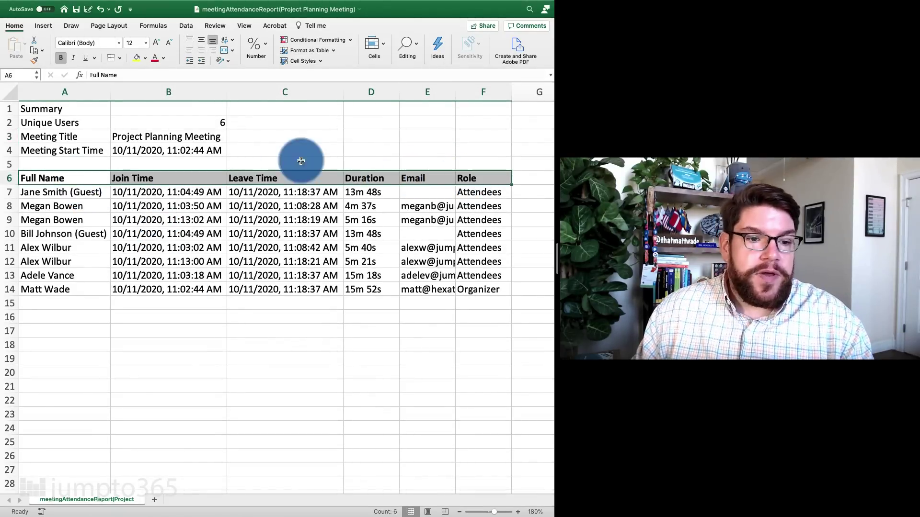
click(201, 49)
click(271, 176)
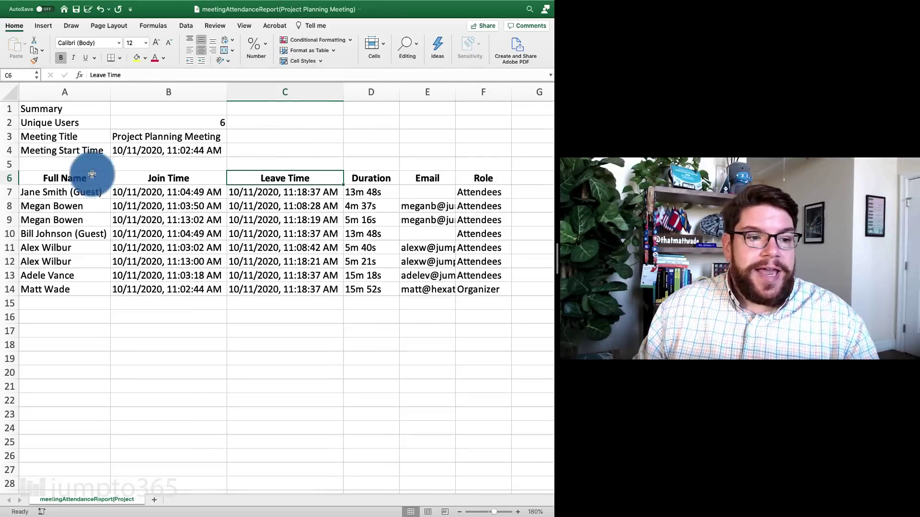
click(55, 194)
click(70, 233)
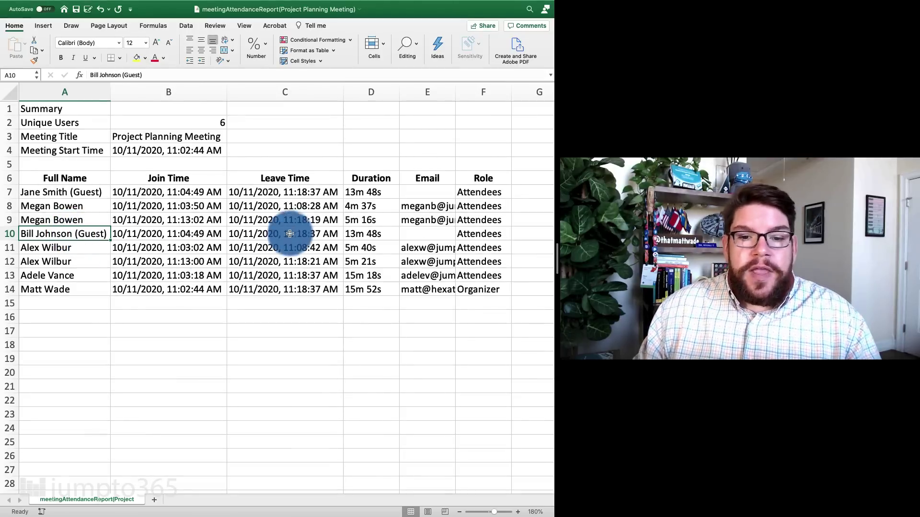
click(484, 192)
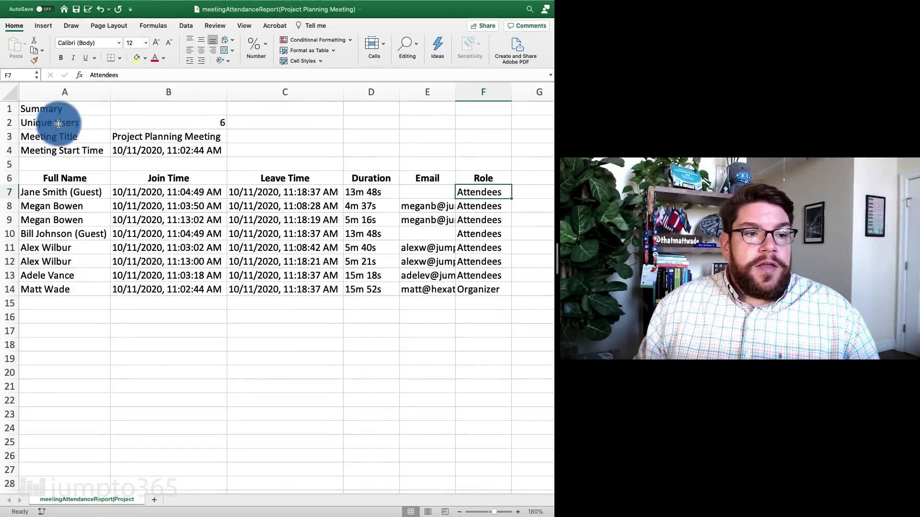
click(72, 106)
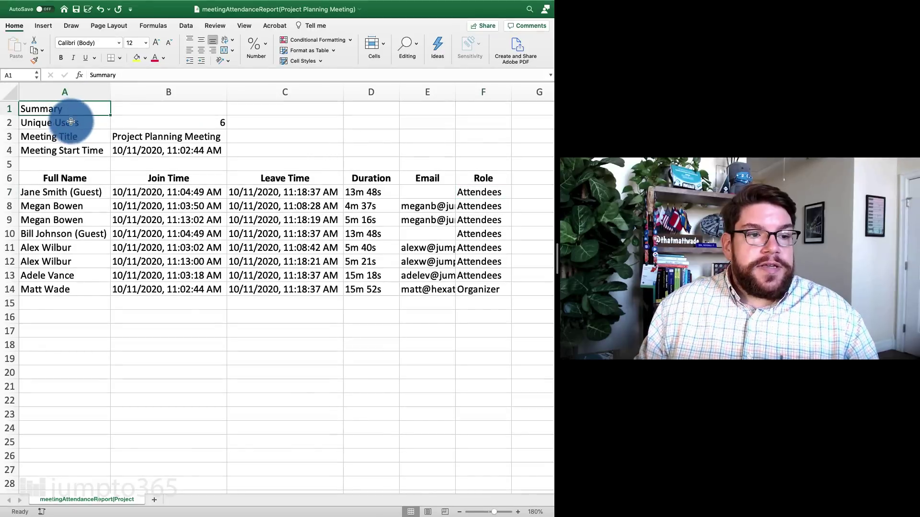
click(168, 125)
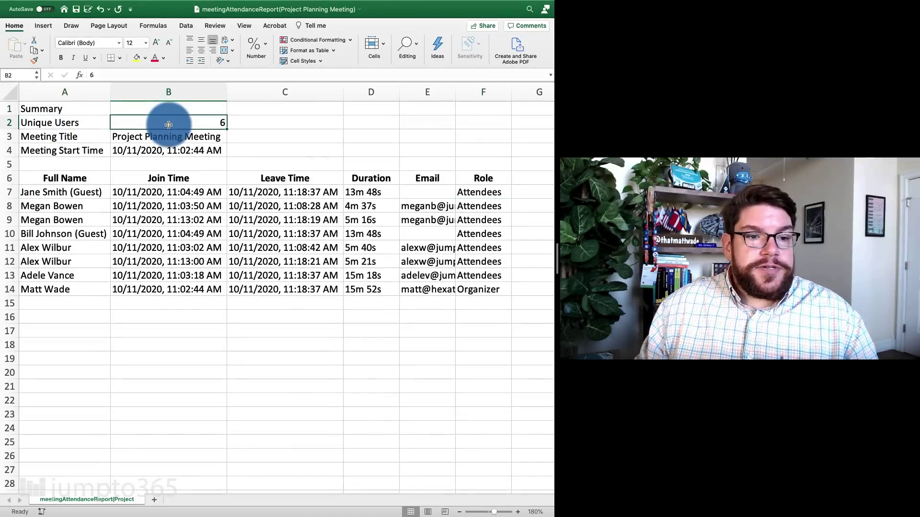
click(93, 134)
click(127, 137)
click(143, 149)
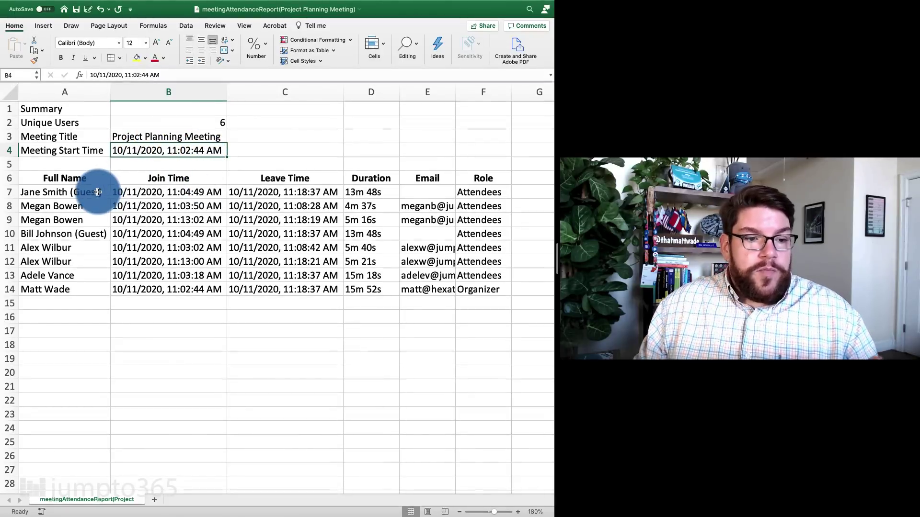
click(10, 179)
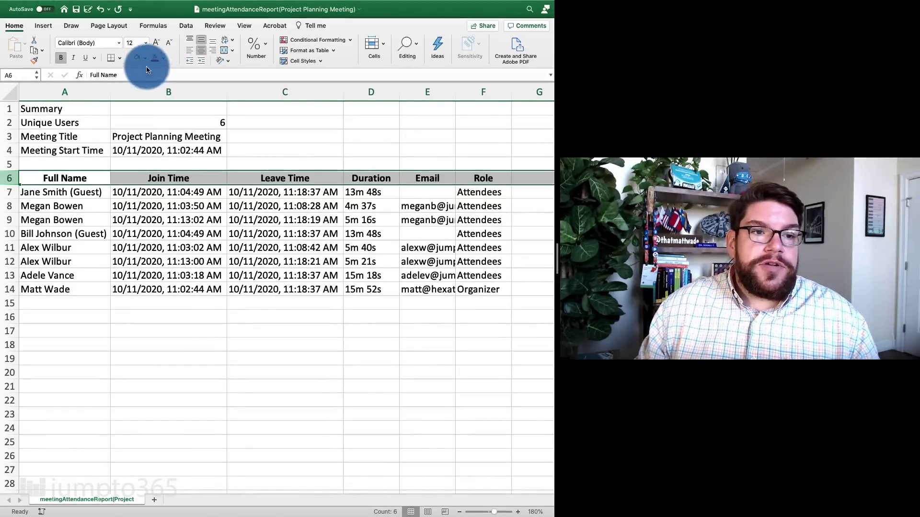
Turn on header-row filters and filter the Role column to Attendees only.
click(185, 26)
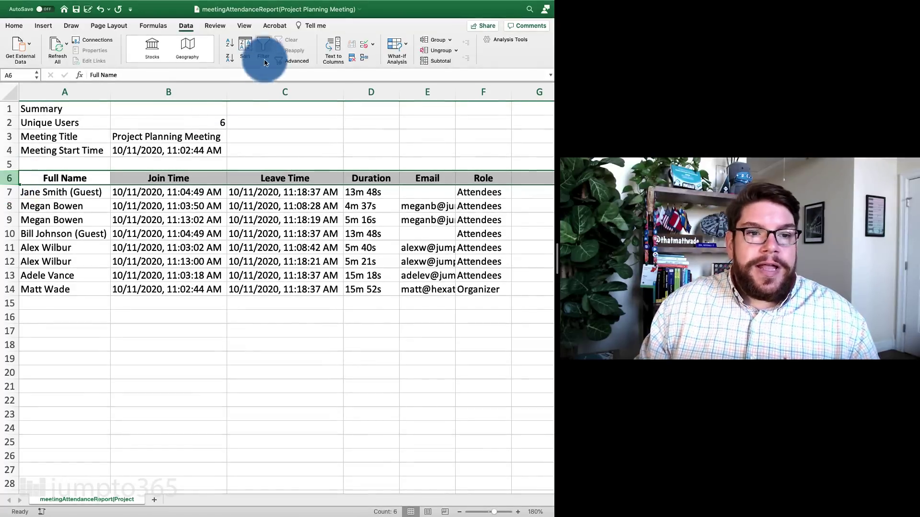
click(263, 47)
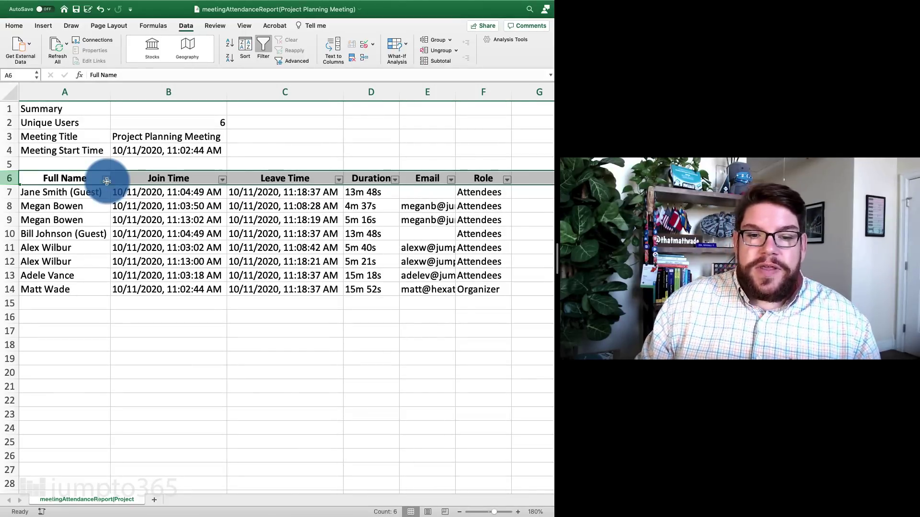
click(507, 180)
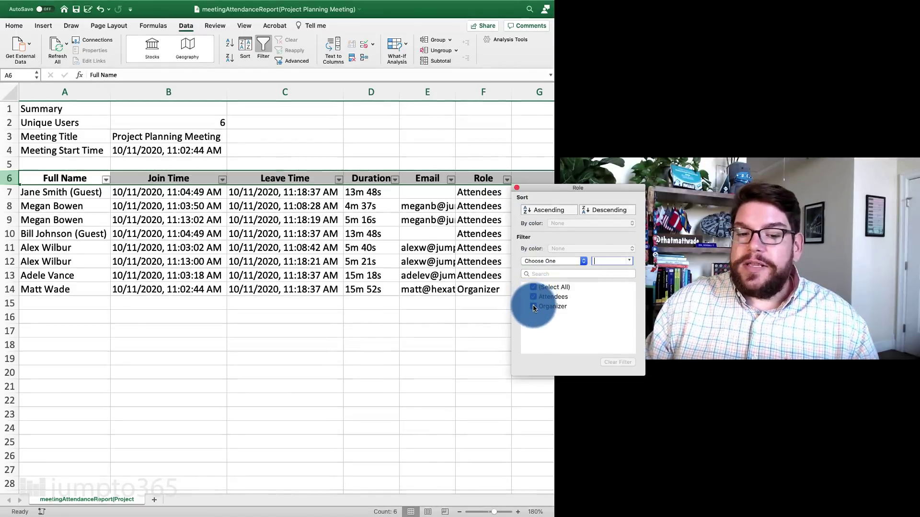
click(533, 289)
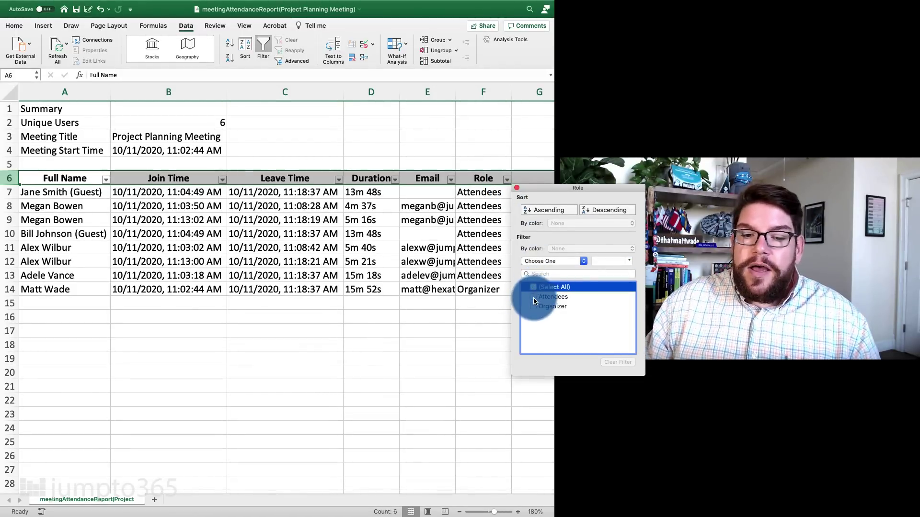
click(534, 298)
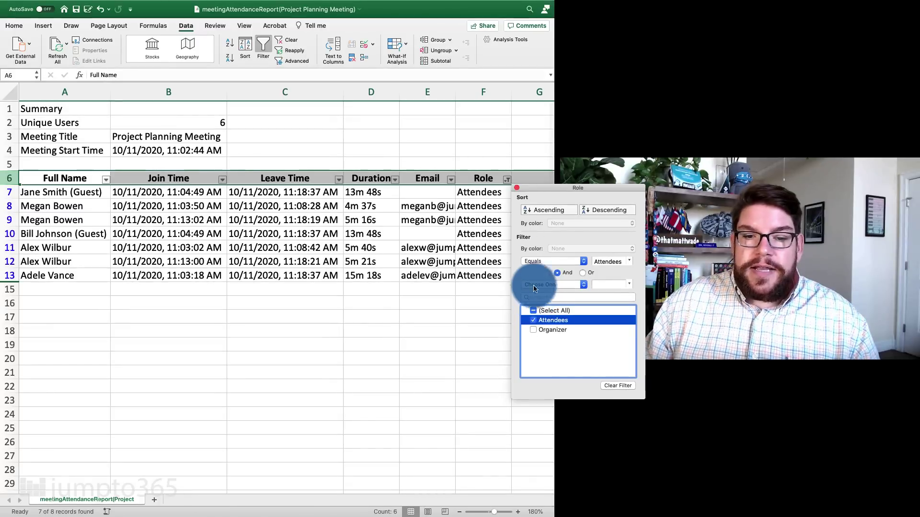
Reselect every Role value so all eight rows, Organizer included, show again.
drag(548, 191, 558, 150)
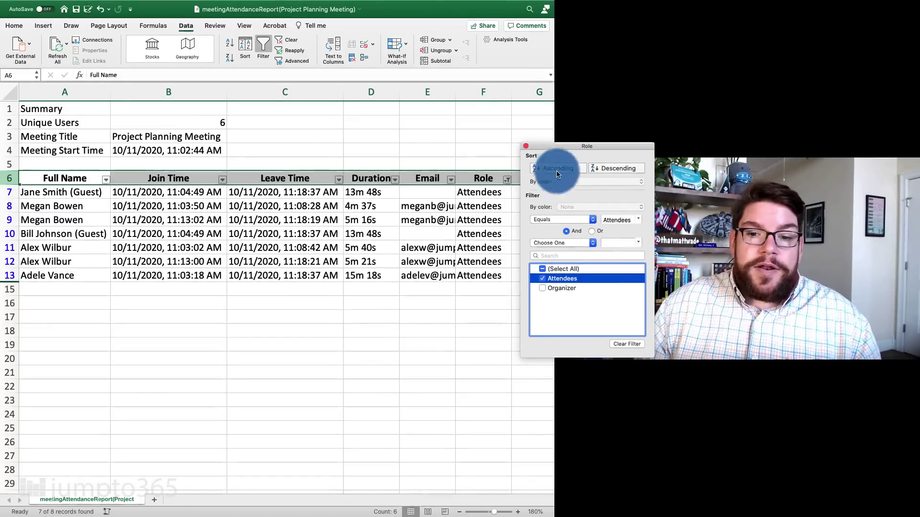
click(544, 281)
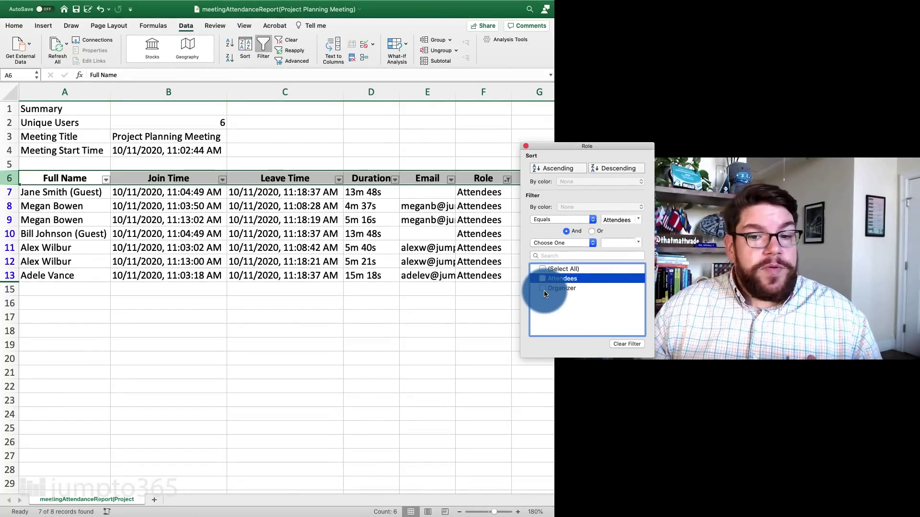
click(542, 268)
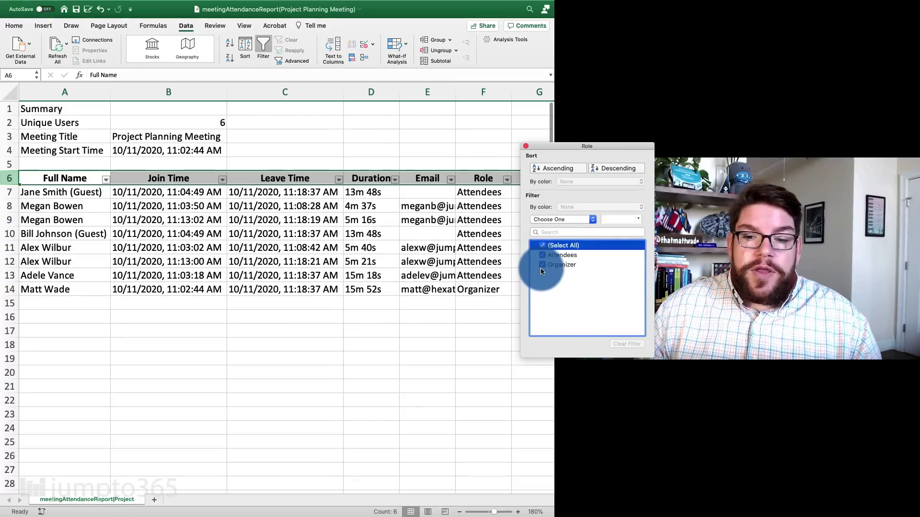
Filter Full Name to only Megan Bowen, leaving 2 of 8 records.
click(526, 147)
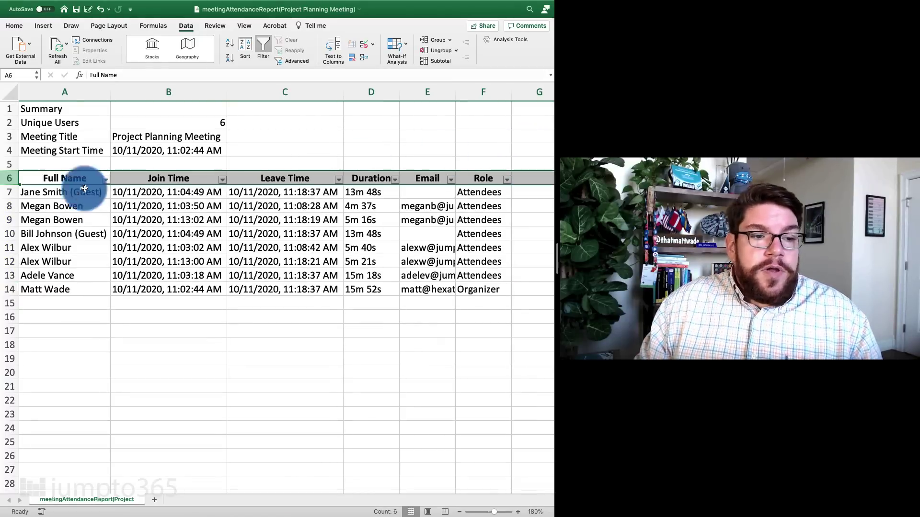
click(107, 180)
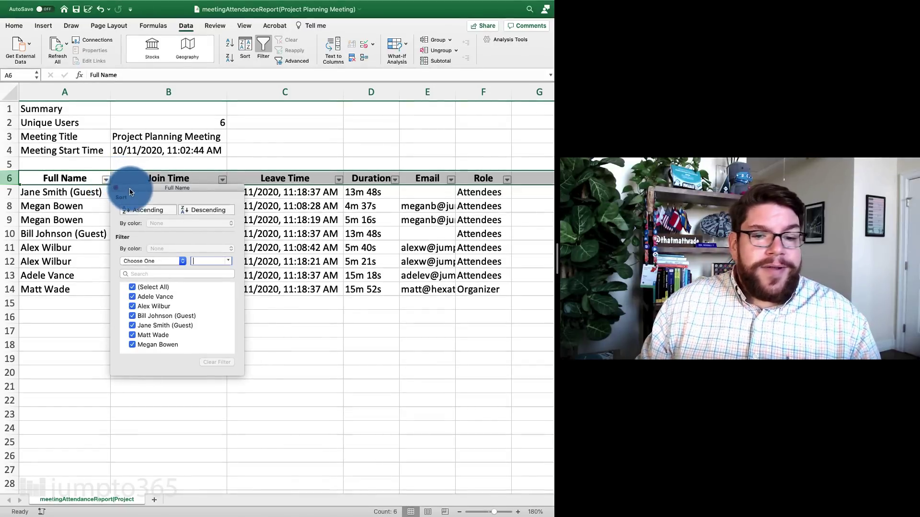
drag(127, 184, 483, 134)
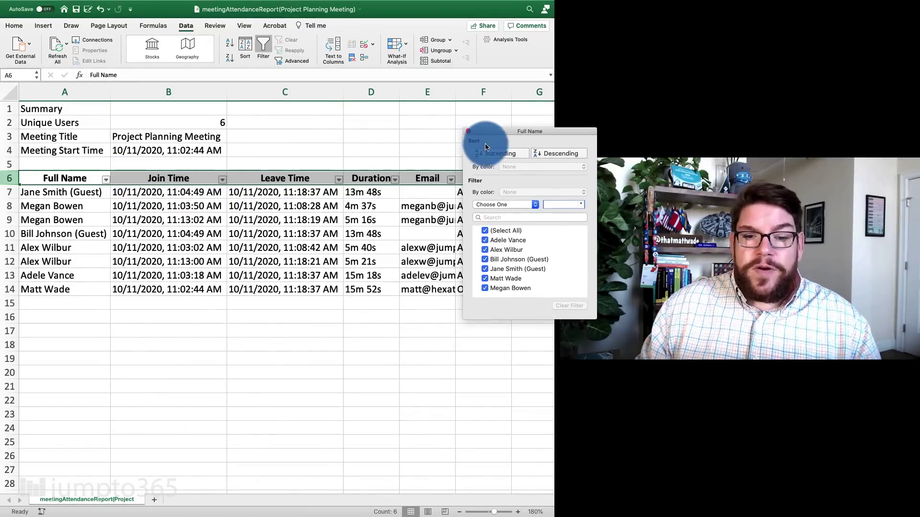
click(489, 234)
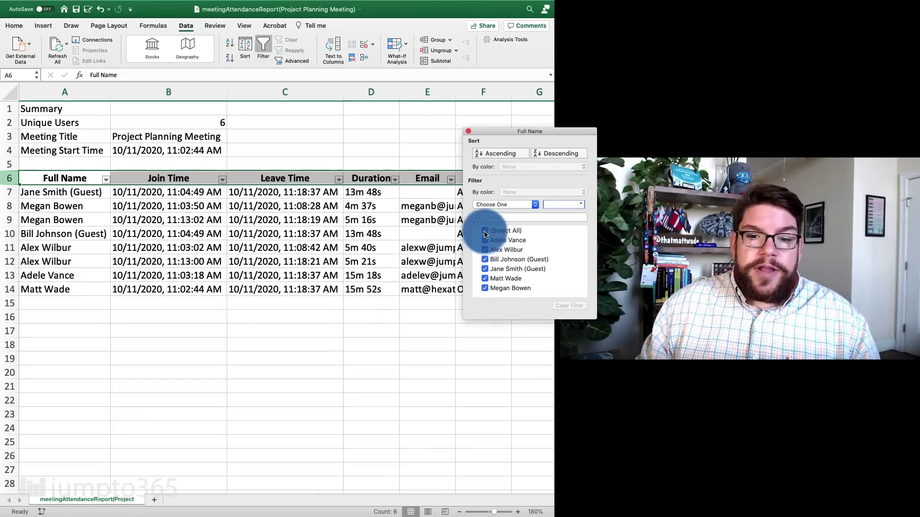
click(486, 232)
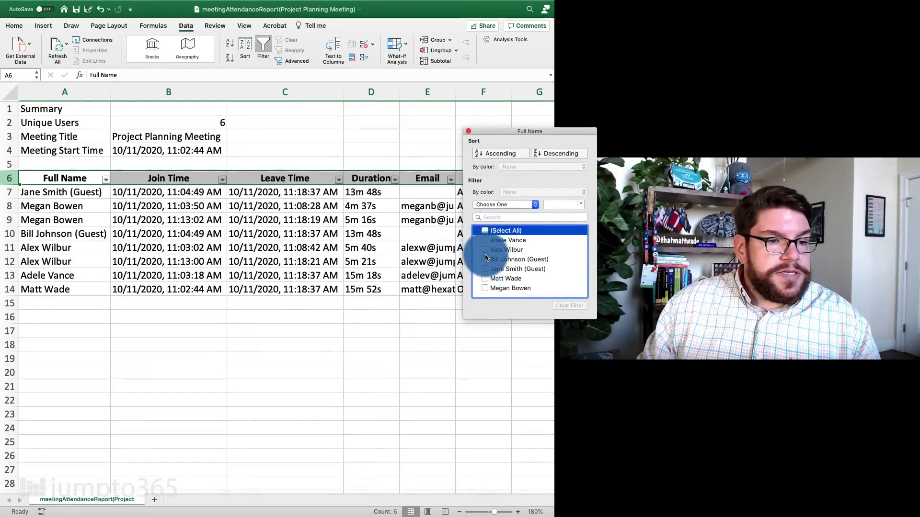
click(484, 288)
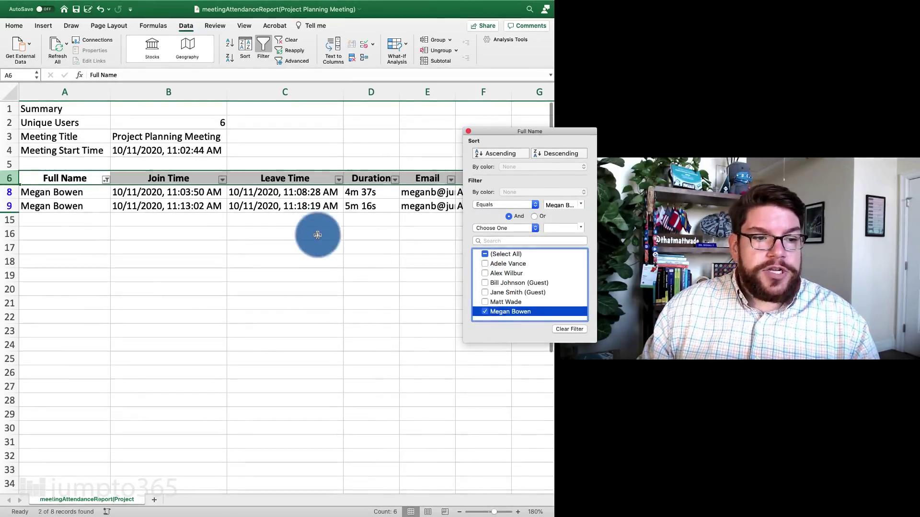
Filter Full Name to names containing 'guest', then clear the filter to restore all rows.
click(486, 256)
click(485, 255)
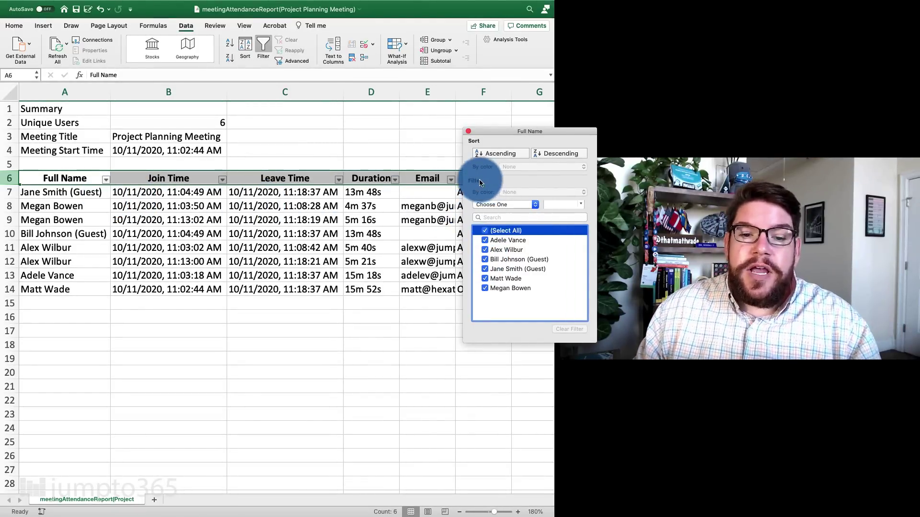
click(492, 205)
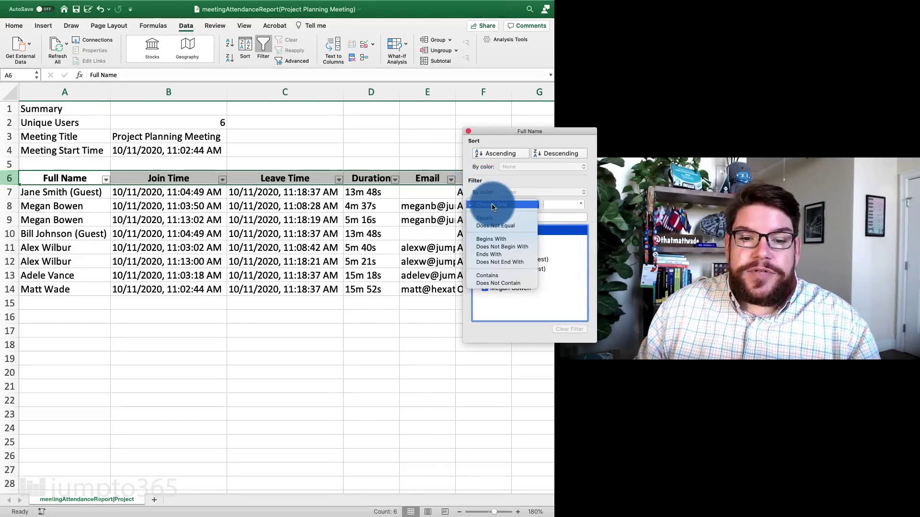
click(520, 278)
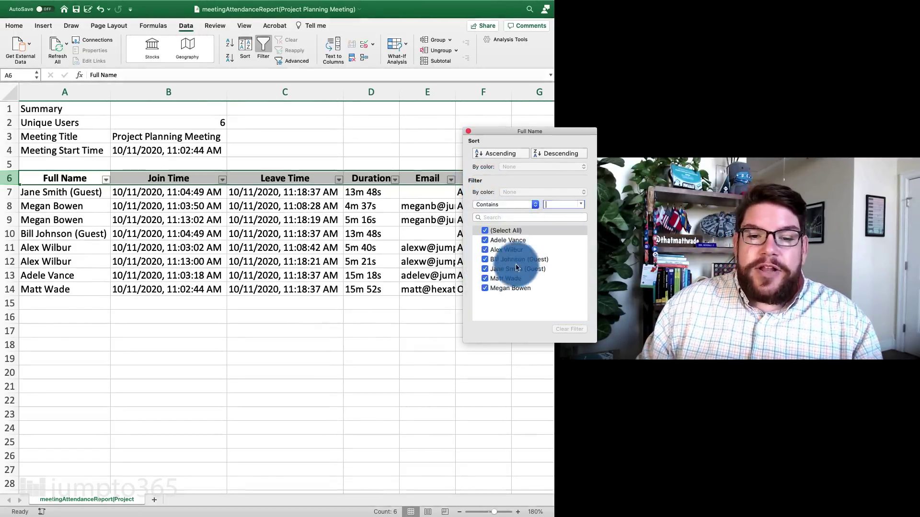
click(564, 202)
text(guest)
key(Return)
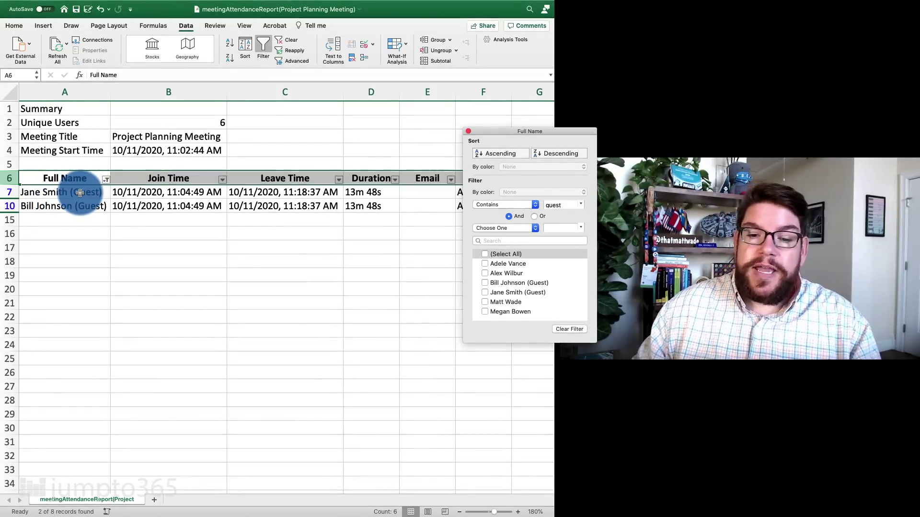
click(569, 329)
click(467, 134)
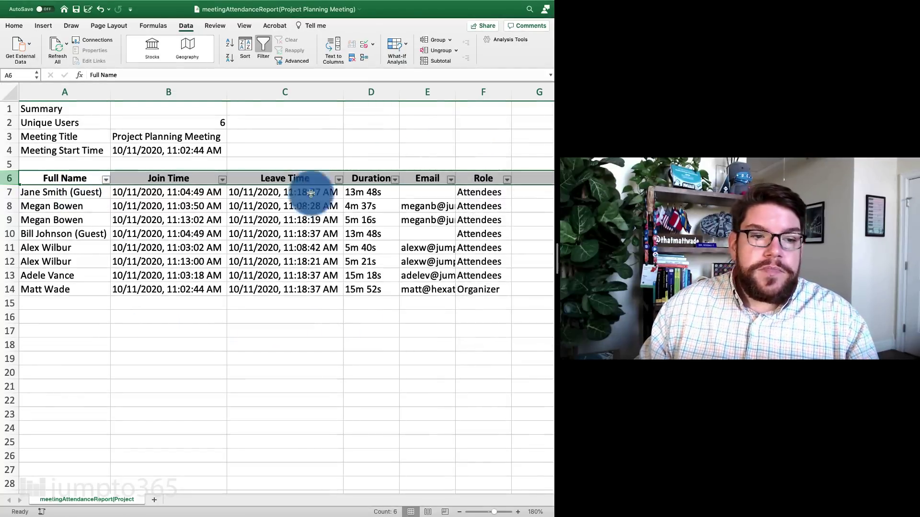
click(227, 182)
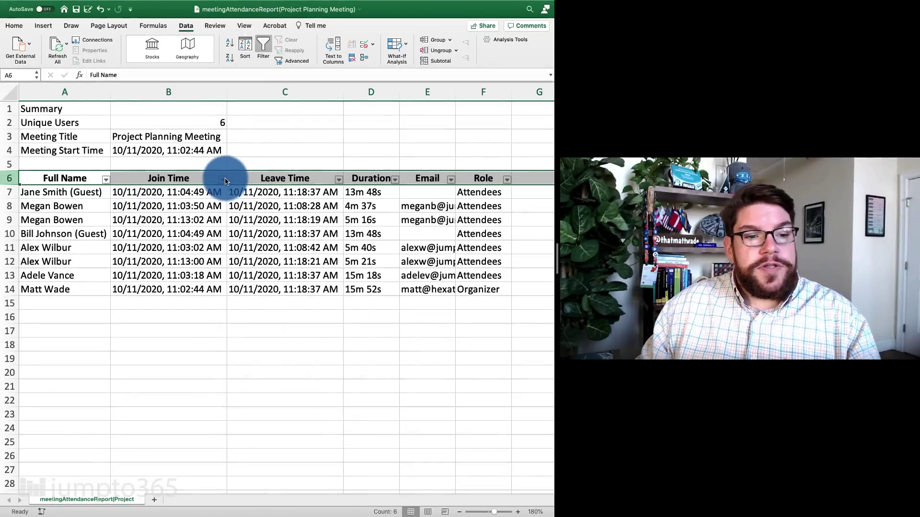
click(234, 190)
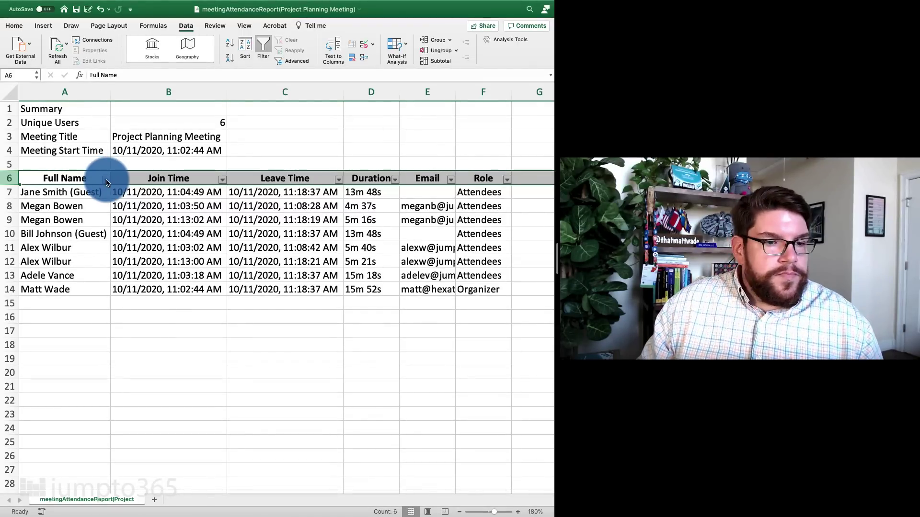
Sort rows ascending by Full Name and drag the E/F border to widen Email.
click(106, 180)
click(131, 208)
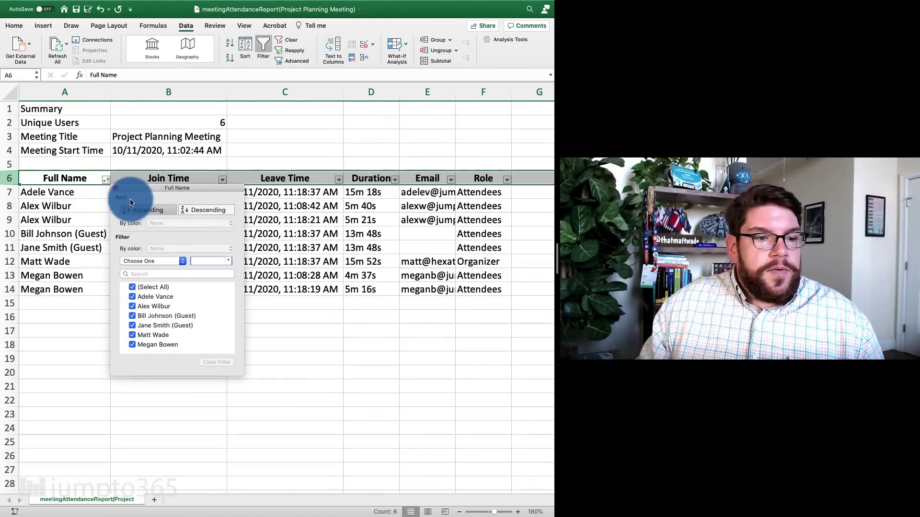
click(99, 182)
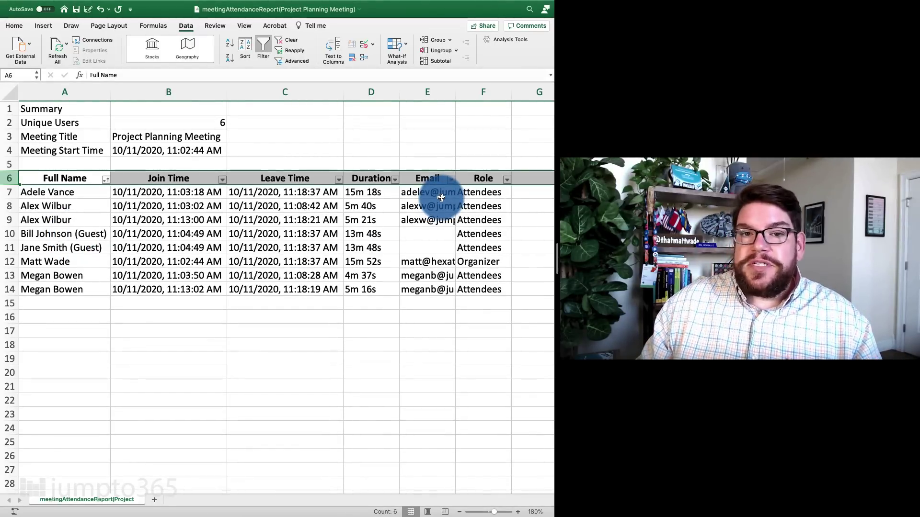
drag(456, 92, 497, 96)
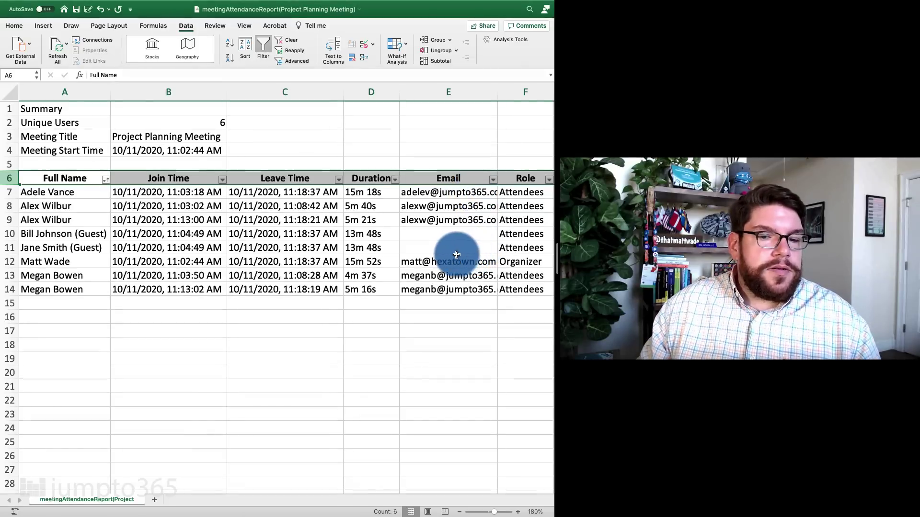
drag(498, 94, 462, 95)
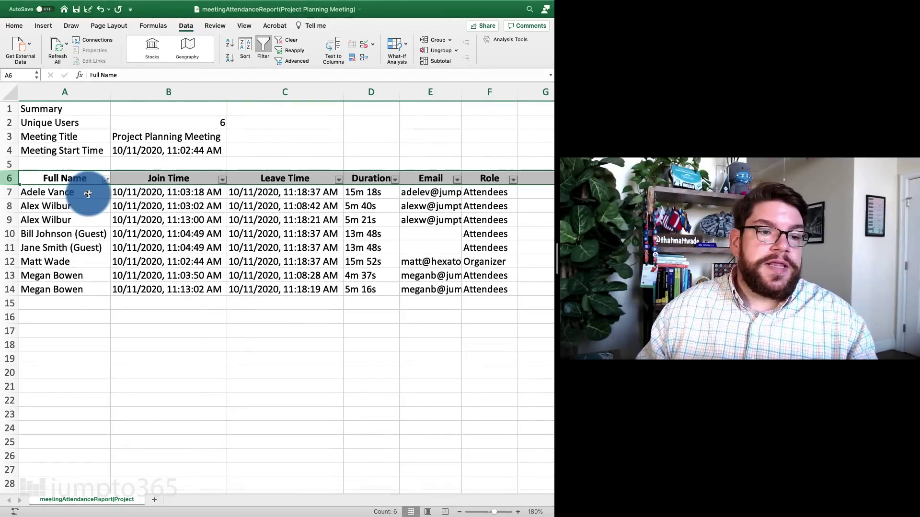
Sort rows by Join Time descending, with Megan Bowen at 11:13:02 AM first.
click(105, 180)
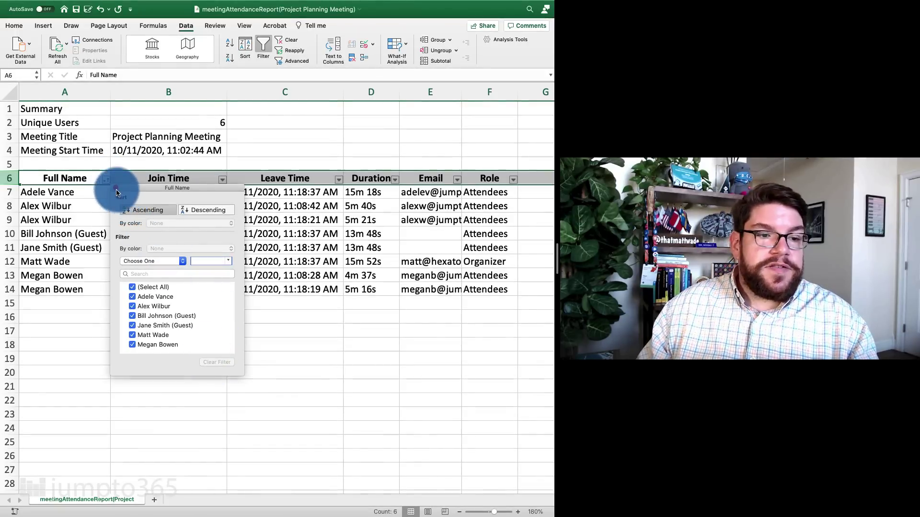
click(106, 179)
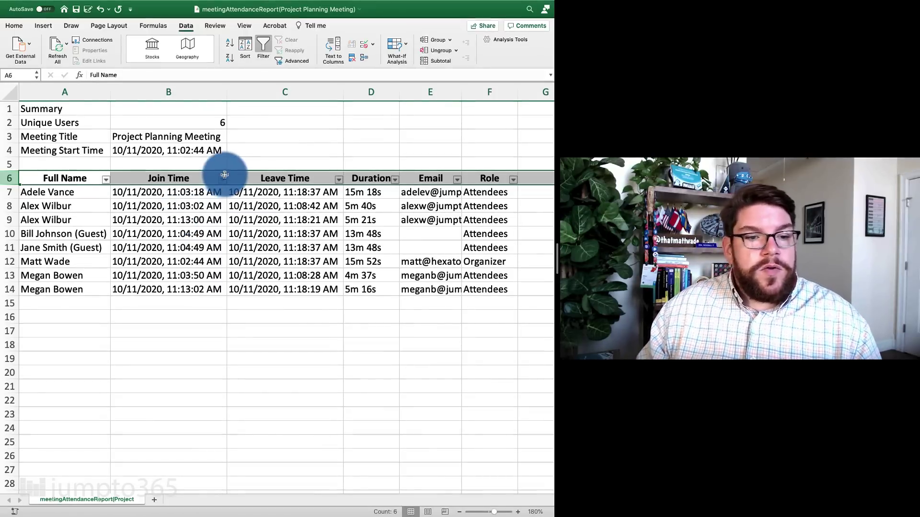
click(105, 183)
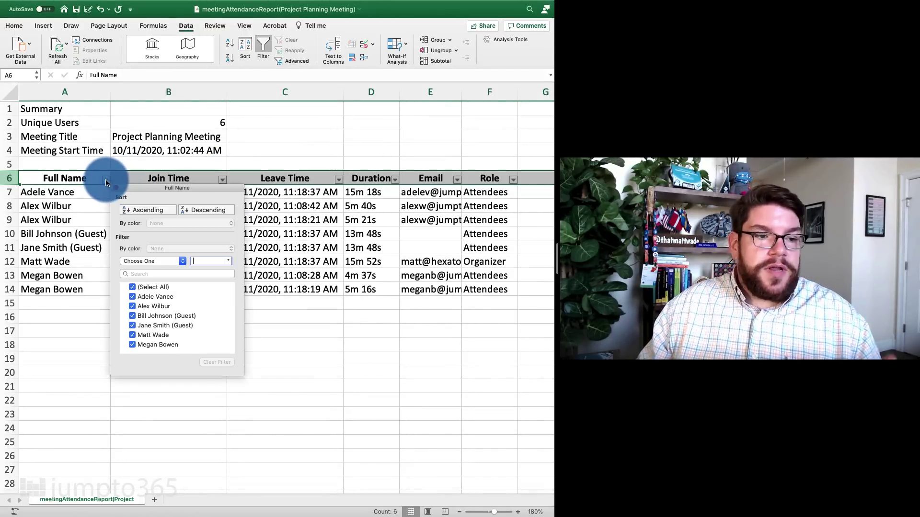
click(222, 180)
click(222, 180)
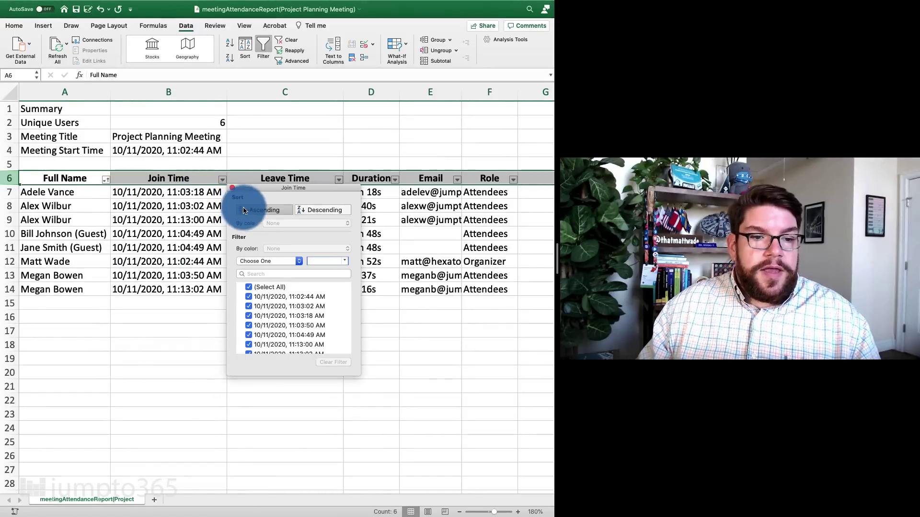
click(223, 182)
click(225, 186)
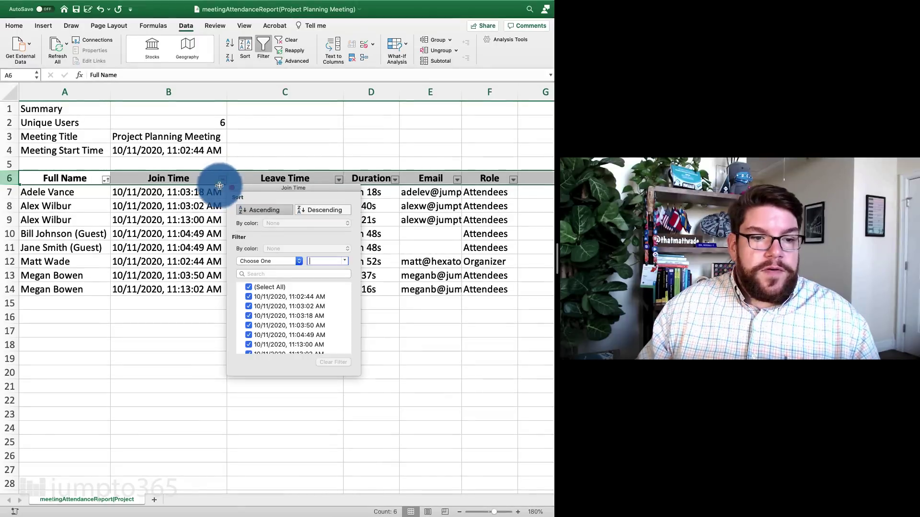
click(195, 214)
click(199, 205)
click(223, 184)
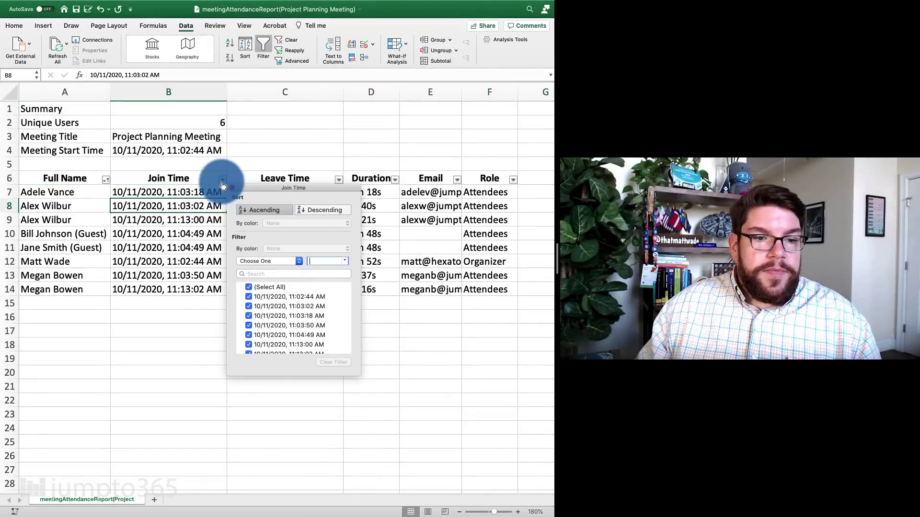
click(311, 209)
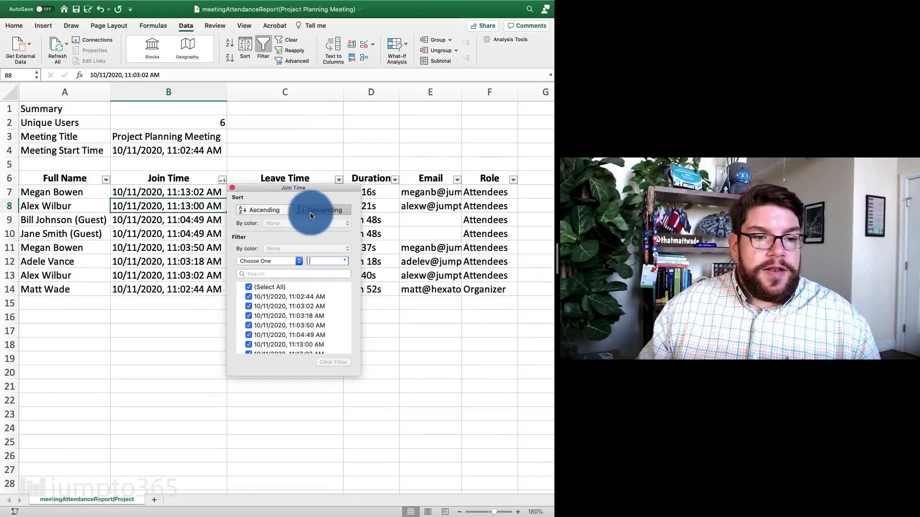
click(231, 188)
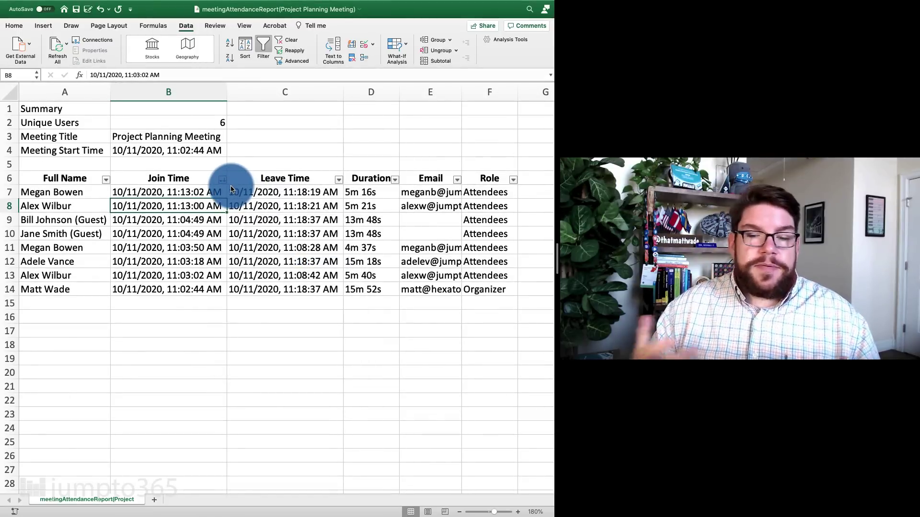